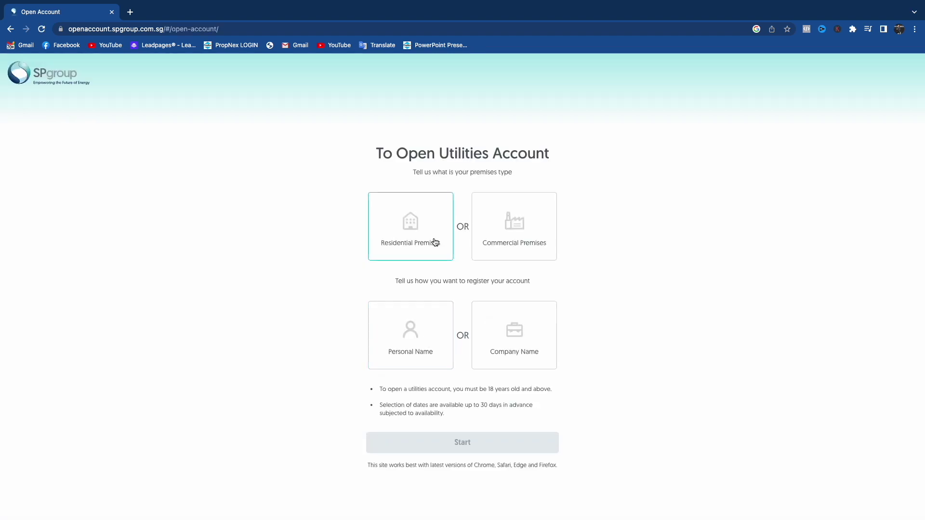
Step: Select Residential Premises and Personal Name as the type of account to open
click(435, 242)
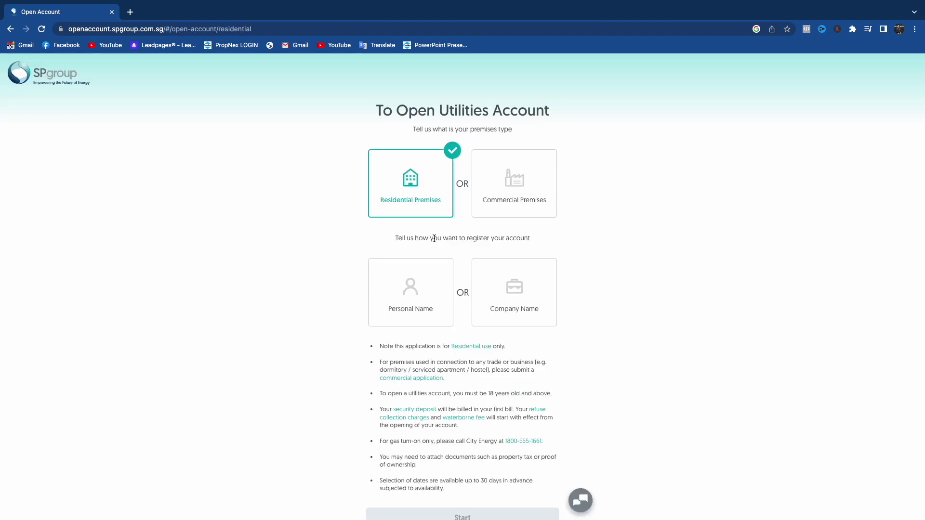
click(423, 292)
scroll(463, 289, down, 3)
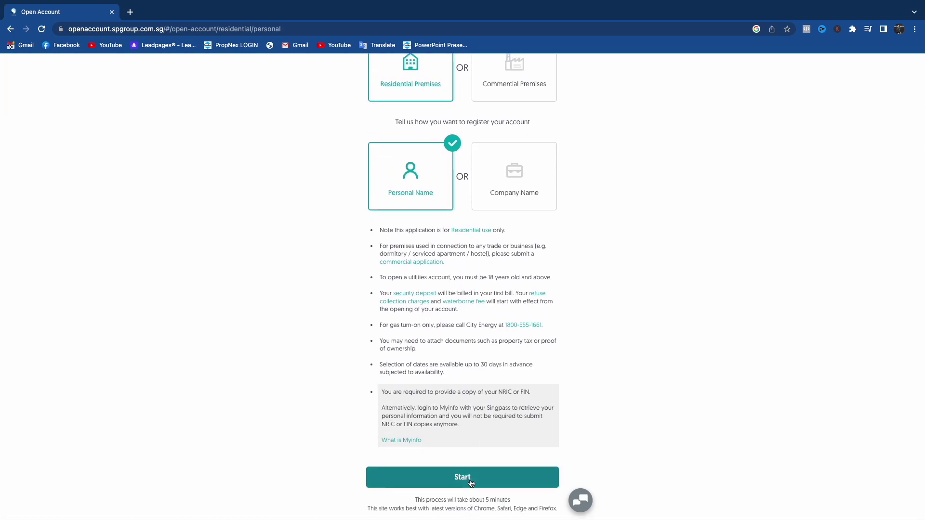
Step: Start the application, enter the premises address with Owner occupancy, and continue to personal information
click(471, 481)
click(468, 252)
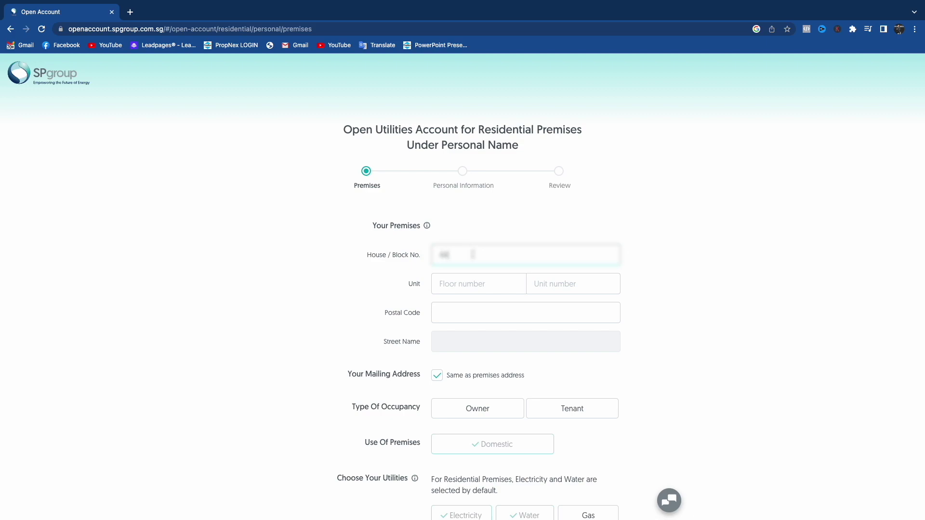
click(491, 409)
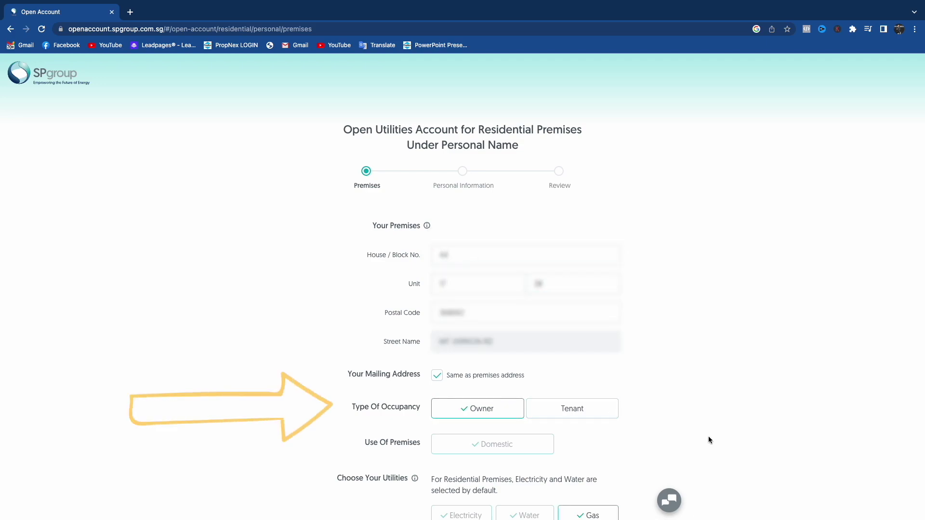
scroll(708, 436, down, 2)
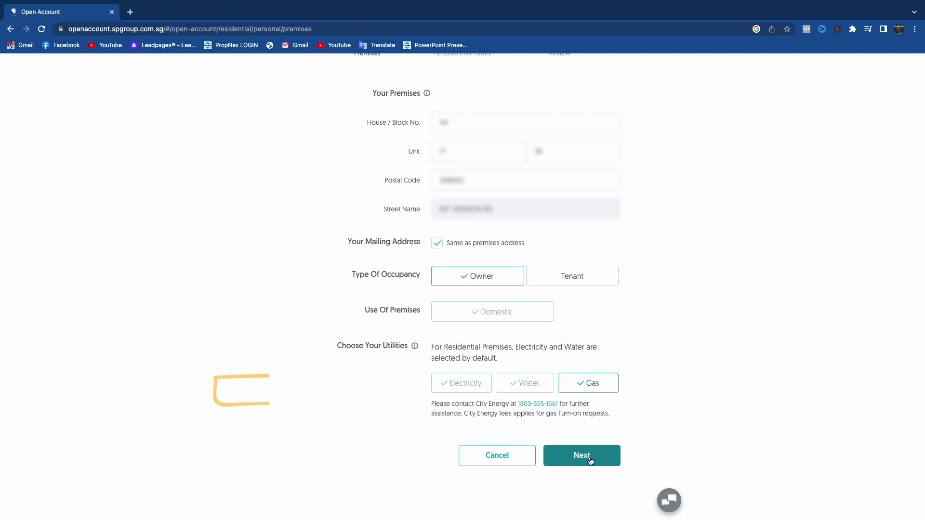
click(589, 457)
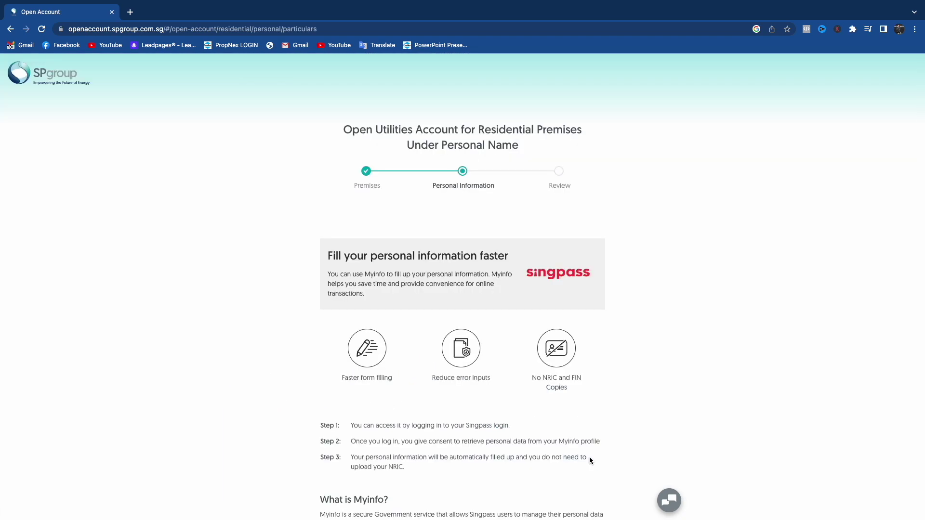
scroll(589, 457, down, 2)
scroll(589, 457, down, 2)
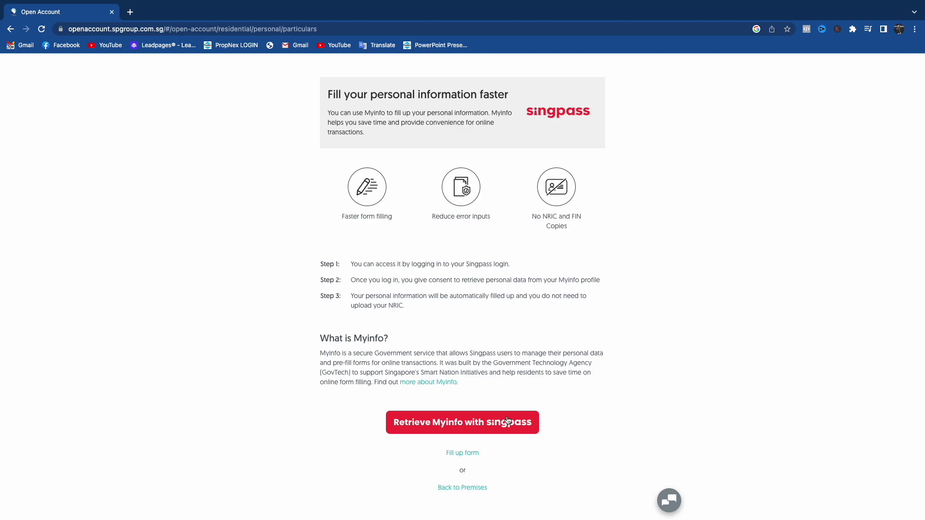
Step: Choose 'Fill up form' to enter personal details manually instead of using Myinfo
click(466, 453)
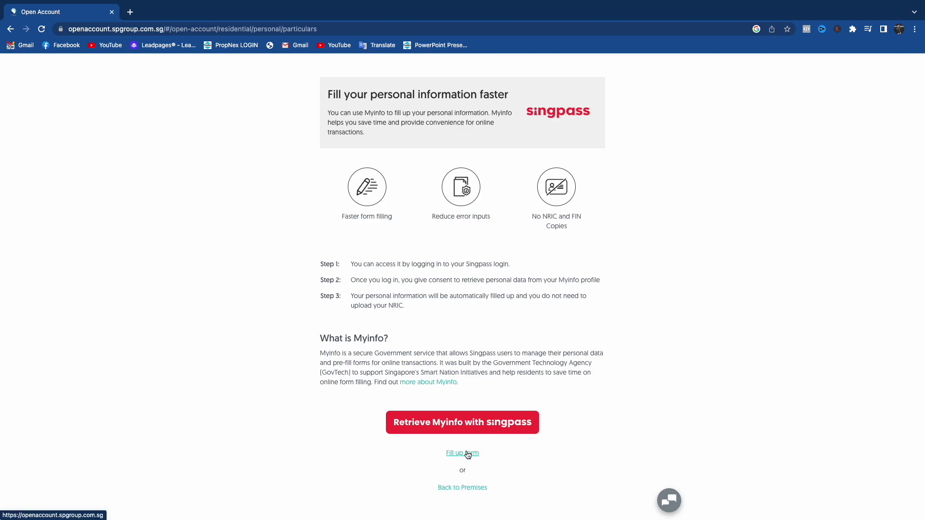
Step: Set the salutation to MS and enter the name and NRIC number
click(483, 281)
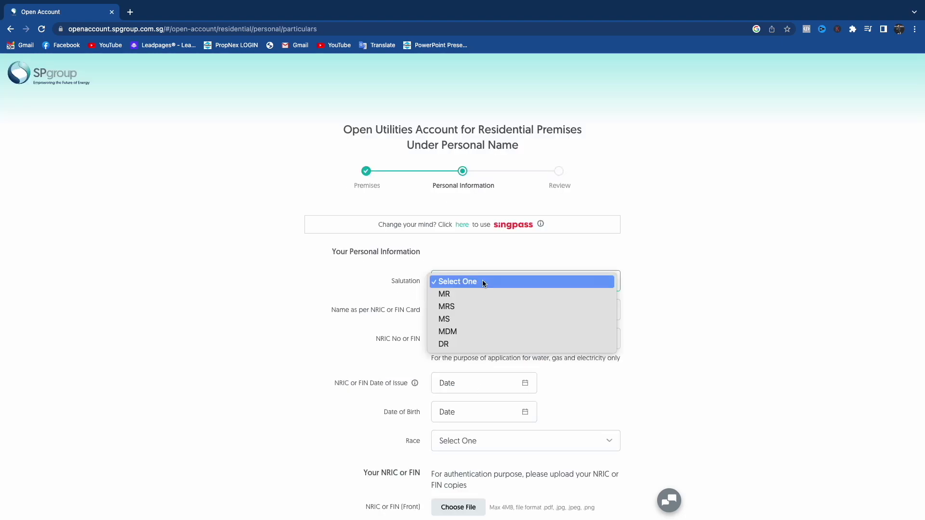
click(474, 316)
click(466, 310)
click(461, 340)
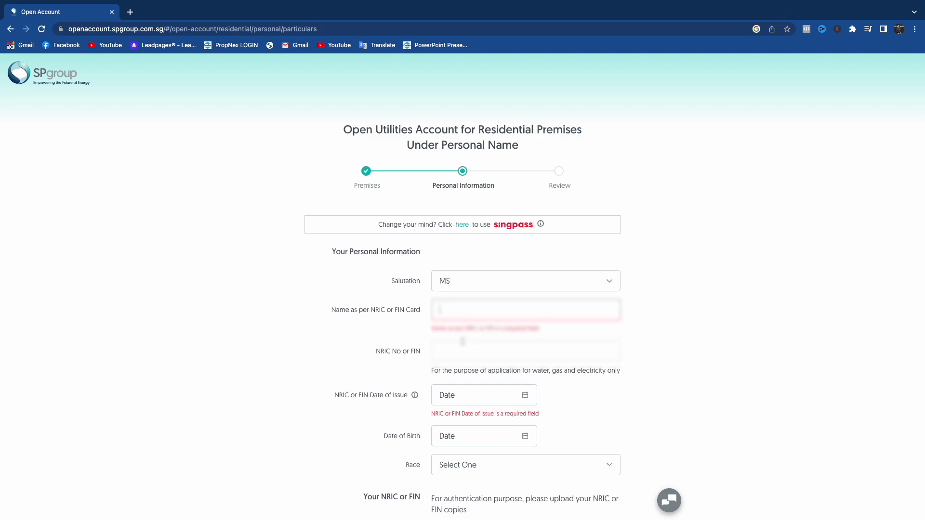
text(S1234567A)
text(AUDREY GOU SHRMEE)
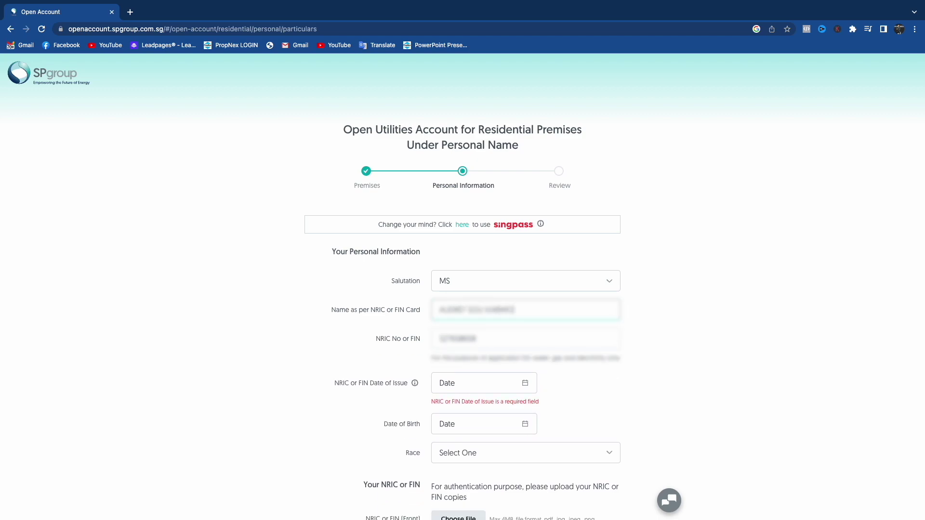
scroll(529, 385, down, 2)
Step: Pick the date of birth in the calendar and set the race to Chinese
click(528, 294)
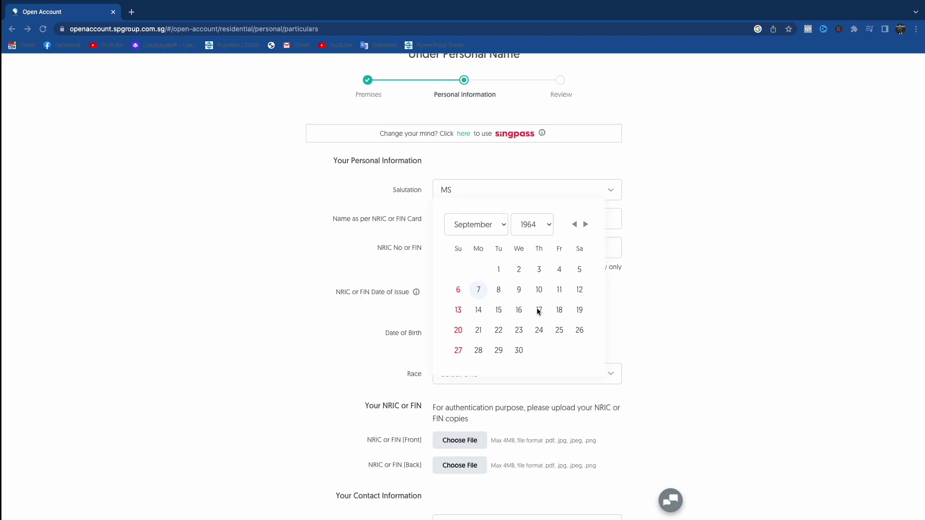
click(516, 310)
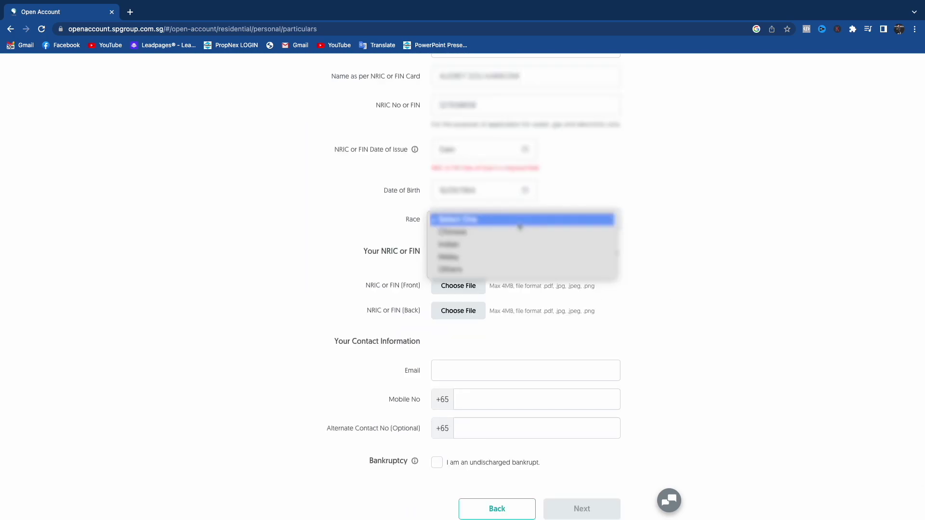
key(Down)
key(Return)
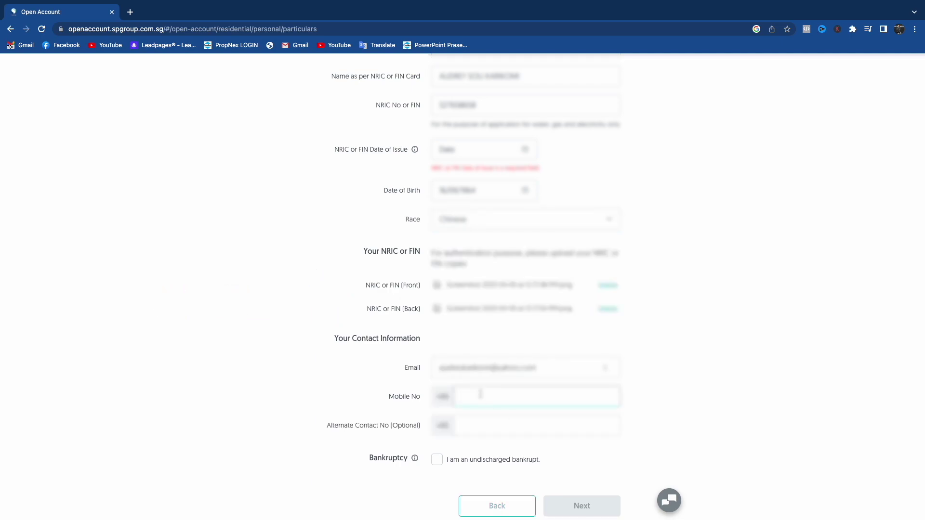
Step: On the review page, set the turn-on date to 12 April 2023 and request an email OTP
click(582, 455)
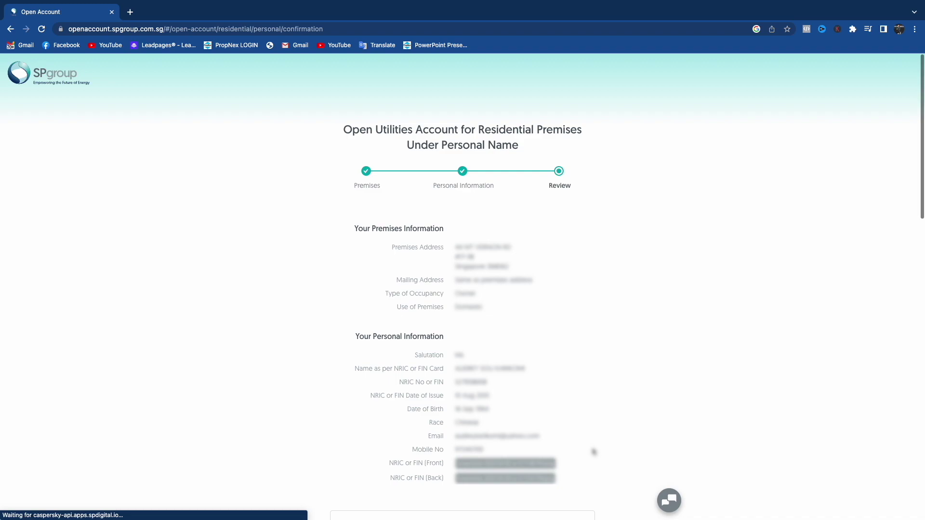
scroll(593, 452, down, 5)
click(521, 264)
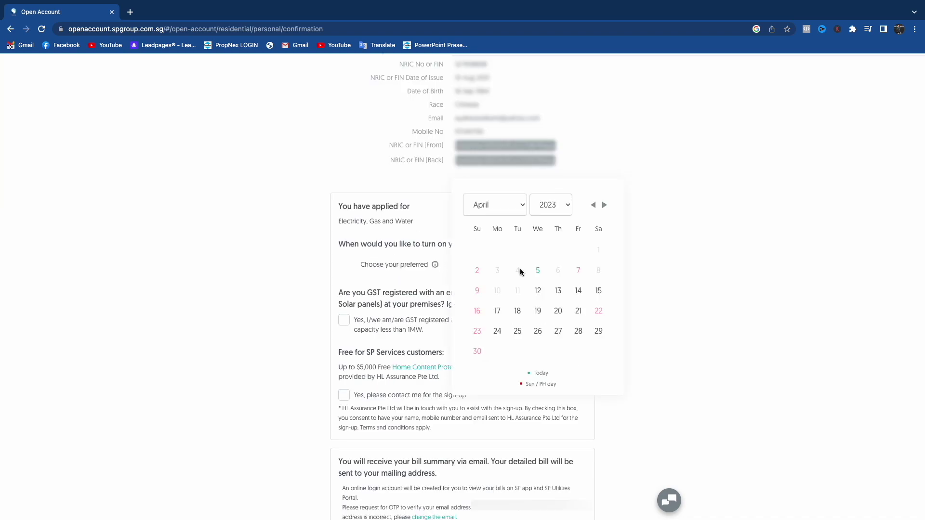
click(536, 291)
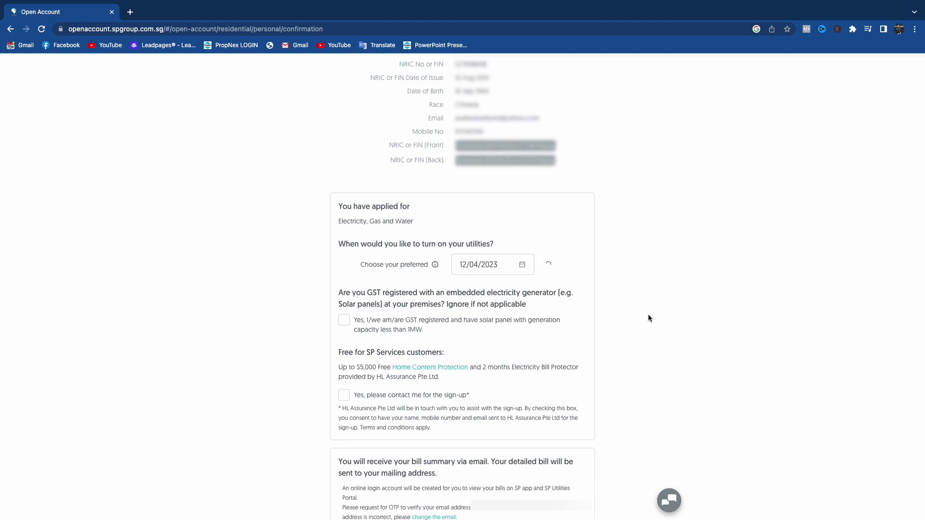
scroll(649, 314, down, 3)
click(381, 345)
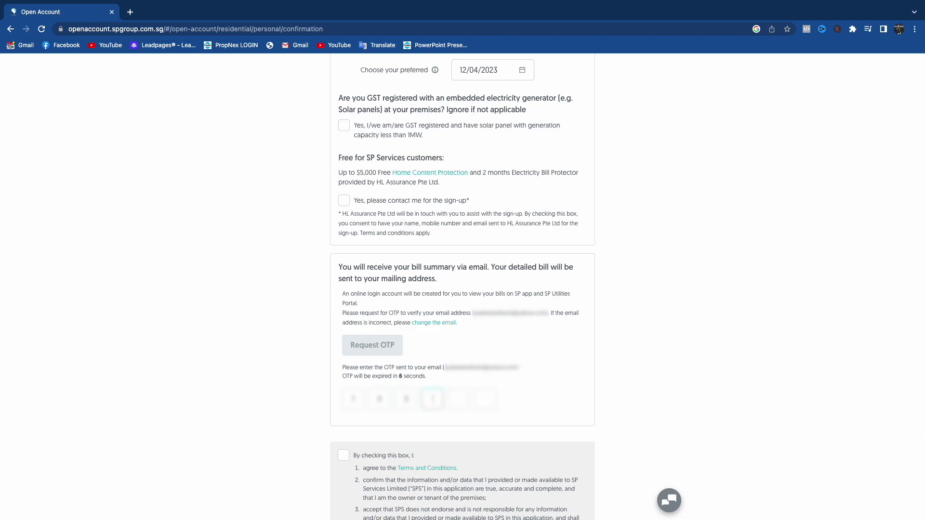
scroll(462, 289, down, 3)
Step: Accept the terms and conditions and submit the utilities account application
click(343, 350)
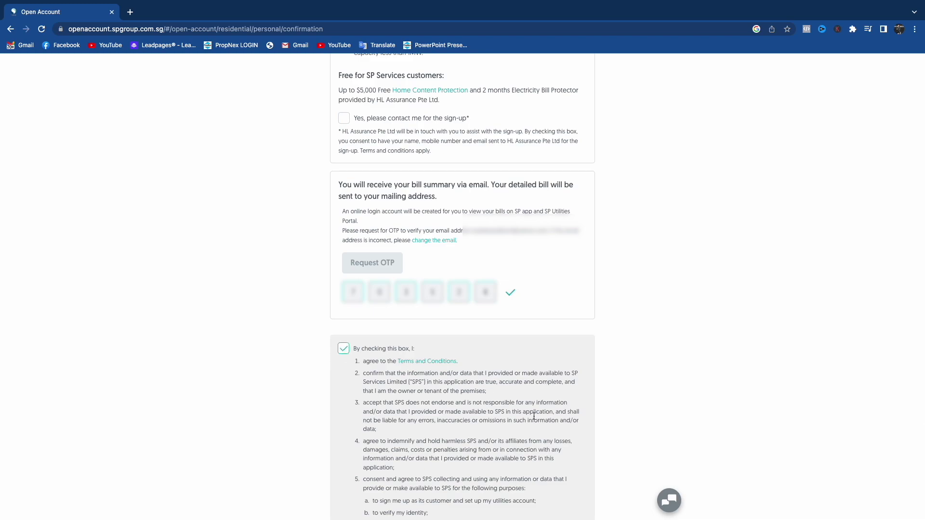
scroll(463, 289, down, 5)
click(556, 455)
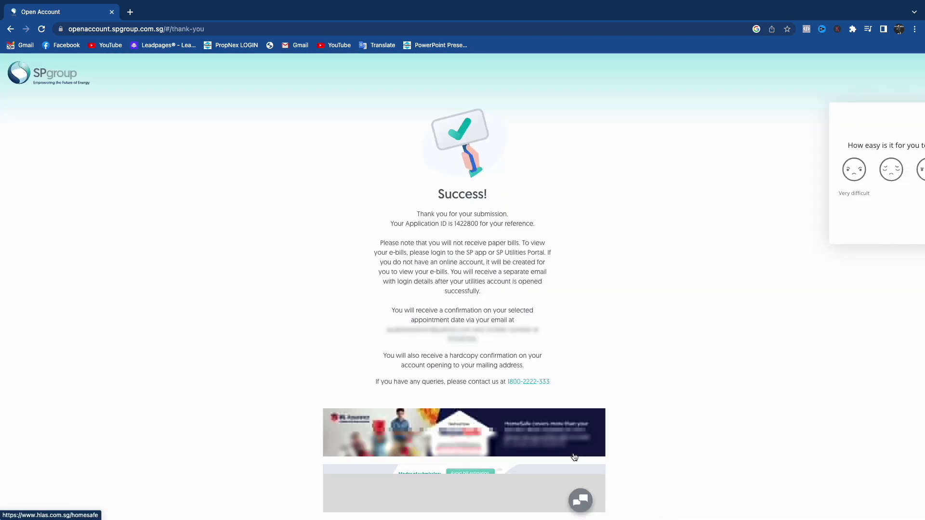